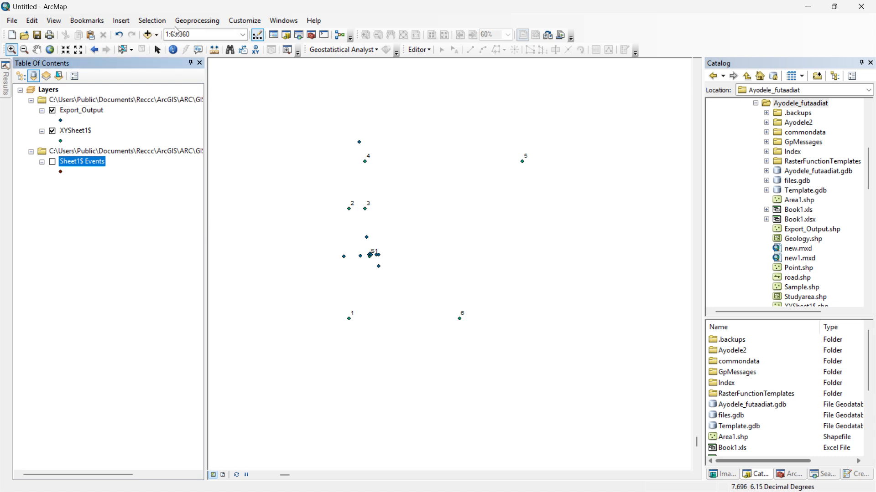
Open the gallery of ArcGIS Online basemaps for adding to the map
click(157, 35)
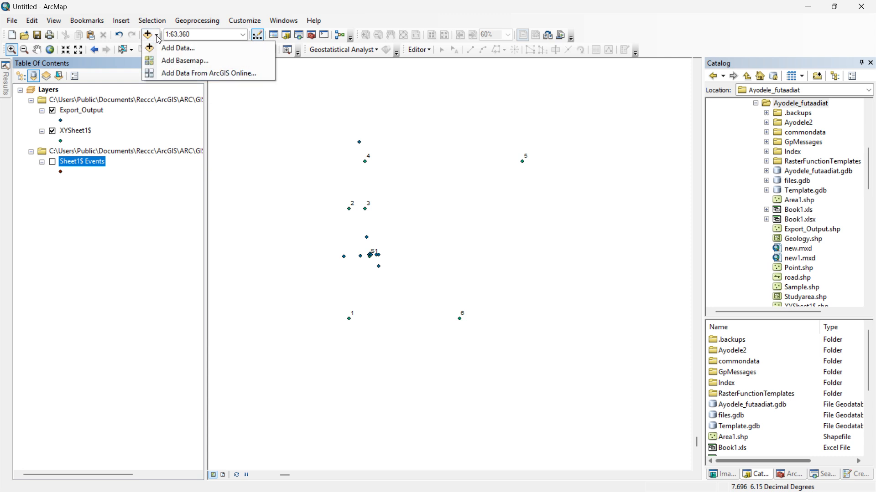
click(170, 62)
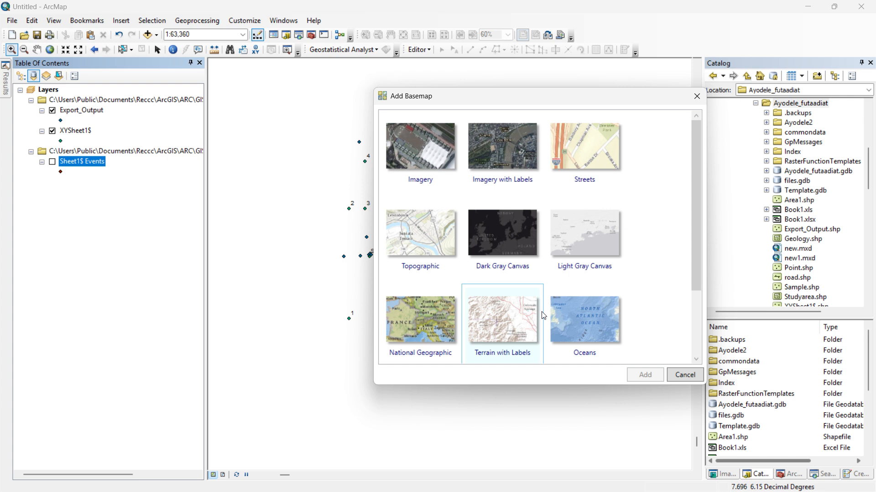
key(super)
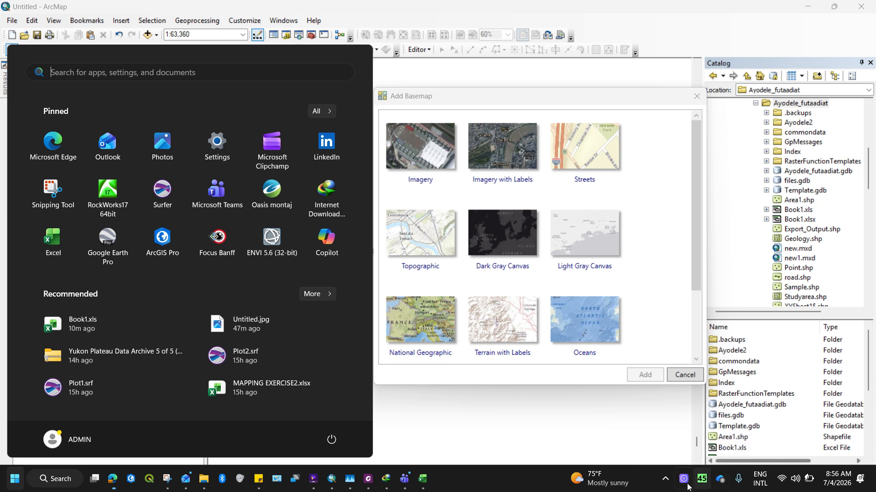
click(666, 480)
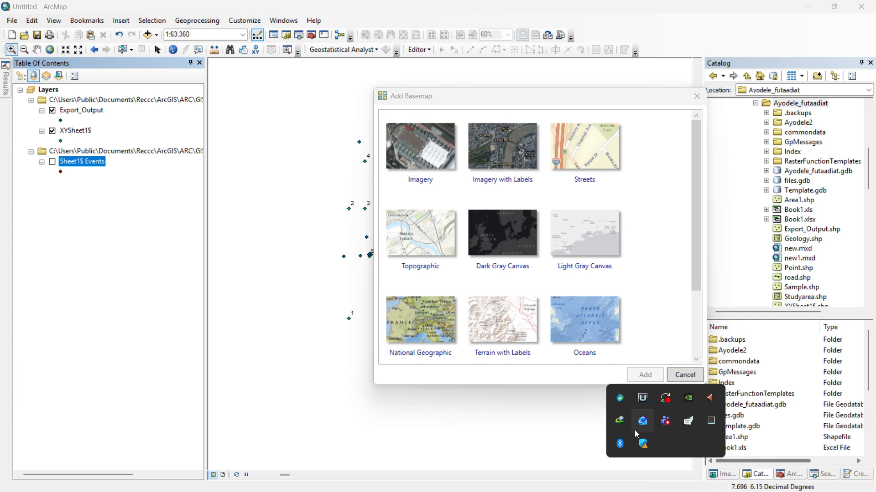
right_click(621, 400)
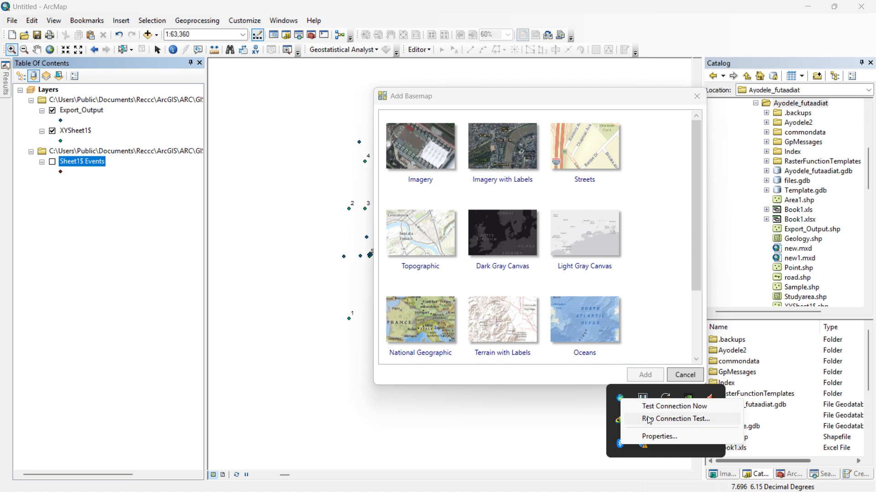
click(652, 280)
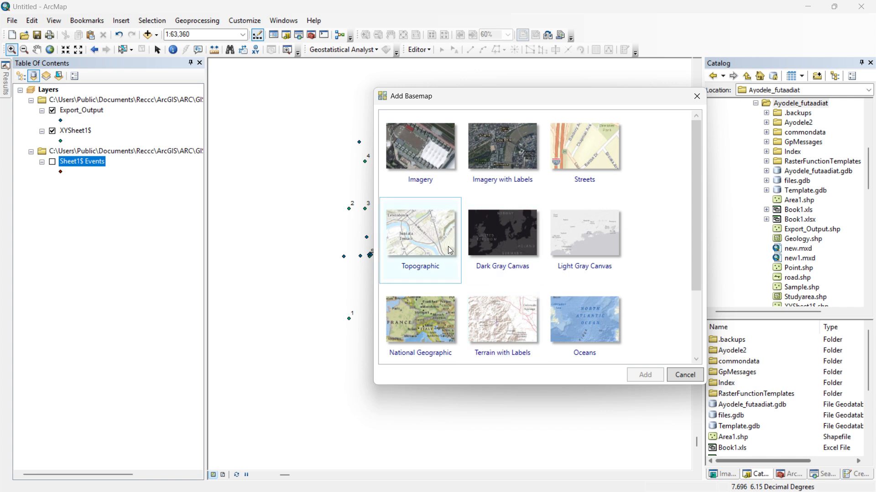
Try to add the Topographic basemap from the open basemap gallery
click(435, 242)
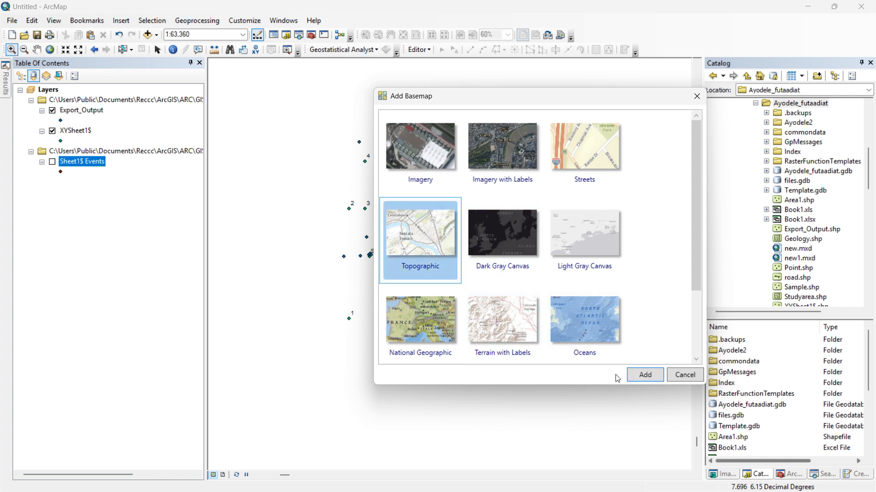
click(648, 377)
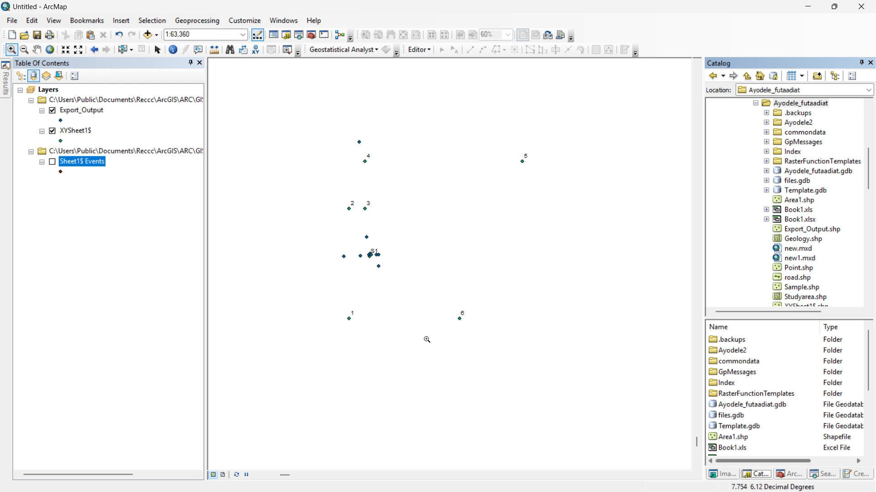
key(super)
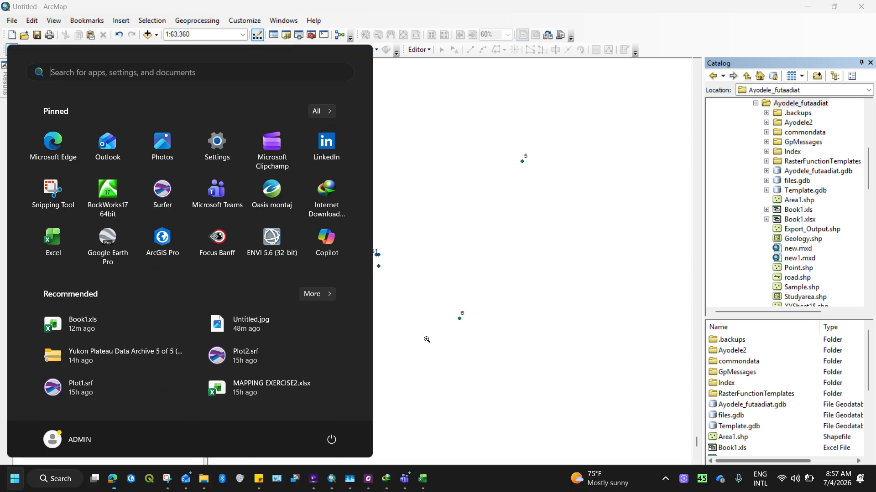
click(683, 479)
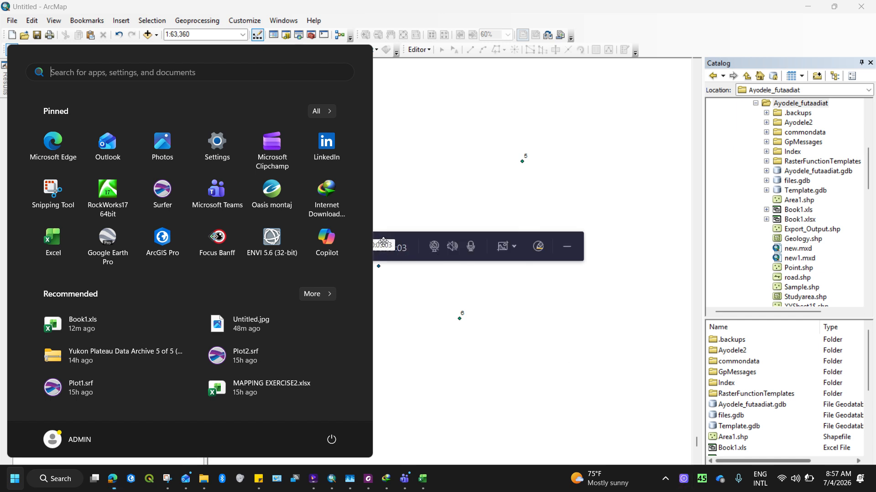
drag(380, 246, 663, 469)
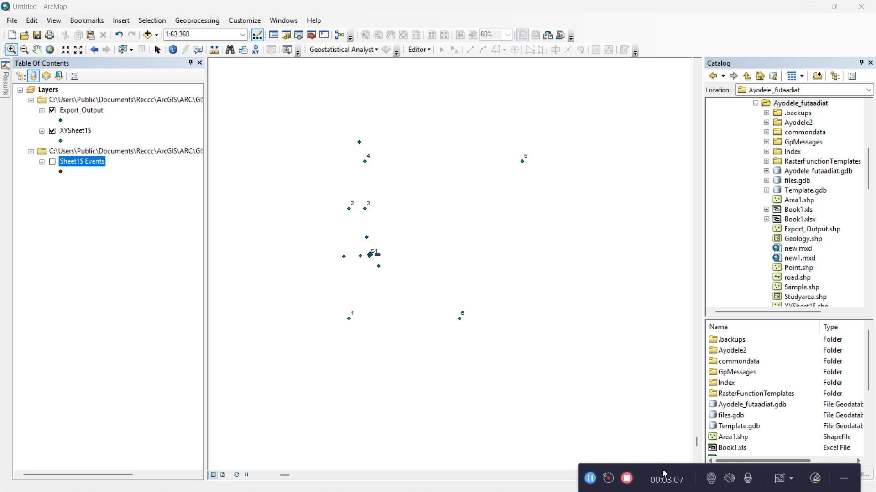
Add the Topographic basemap beneath the plotted points and inspect it up close around them
click(156, 35)
click(163, 61)
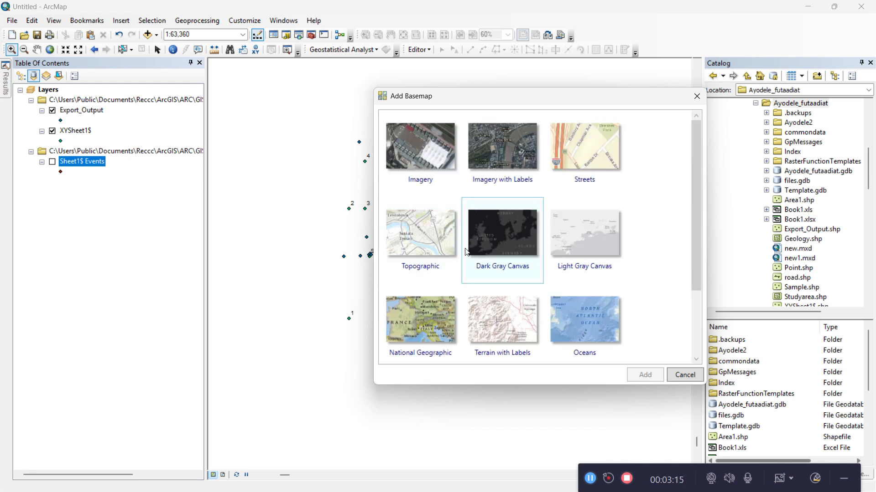
double_click(448, 242)
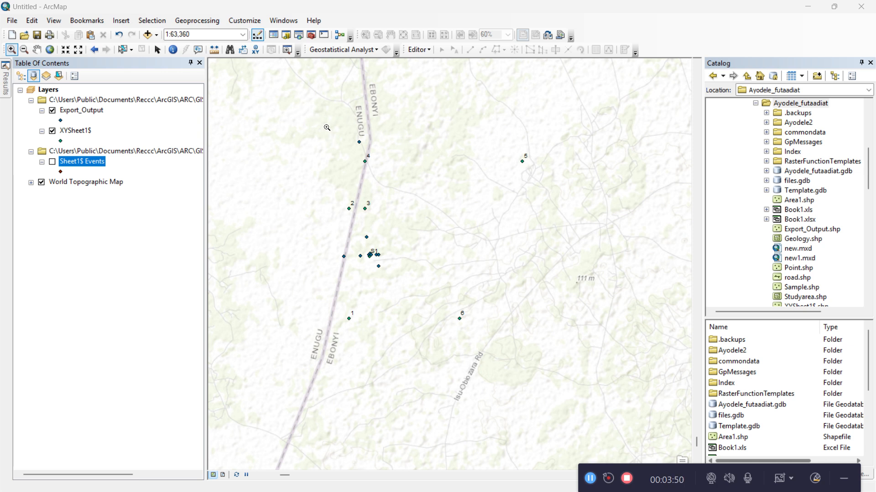
drag(471, 272, 539, 336)
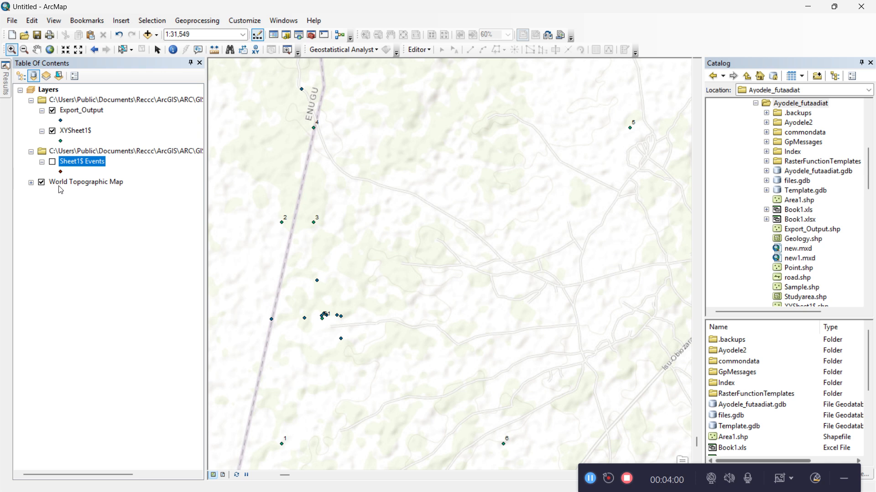
click(79, 183)
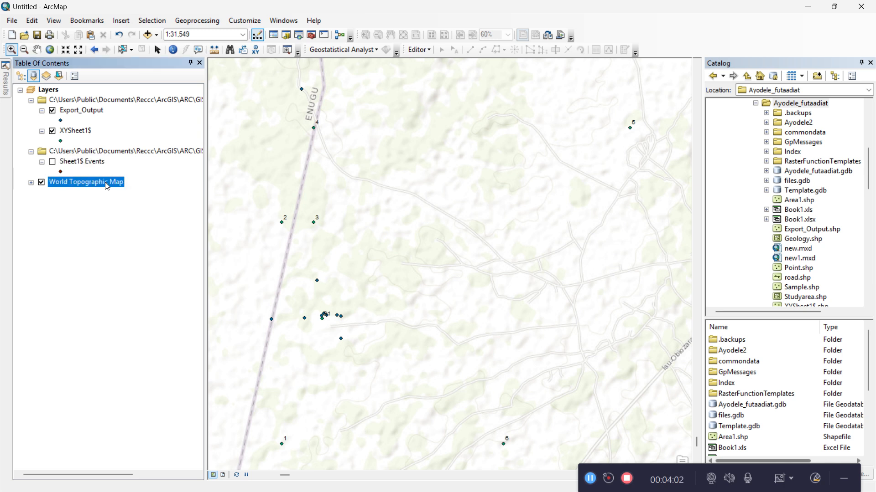
Add the National Geographic basemap to the map as a second background layer
click(157, 35)
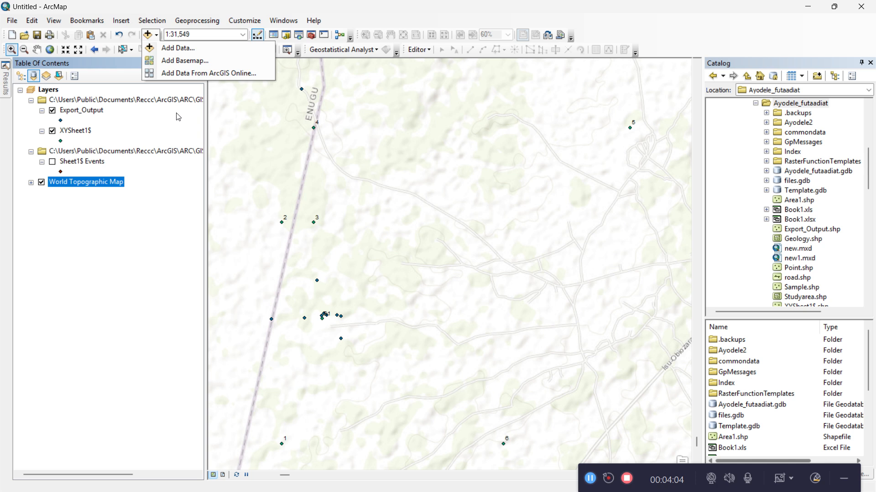
click(175, 59)
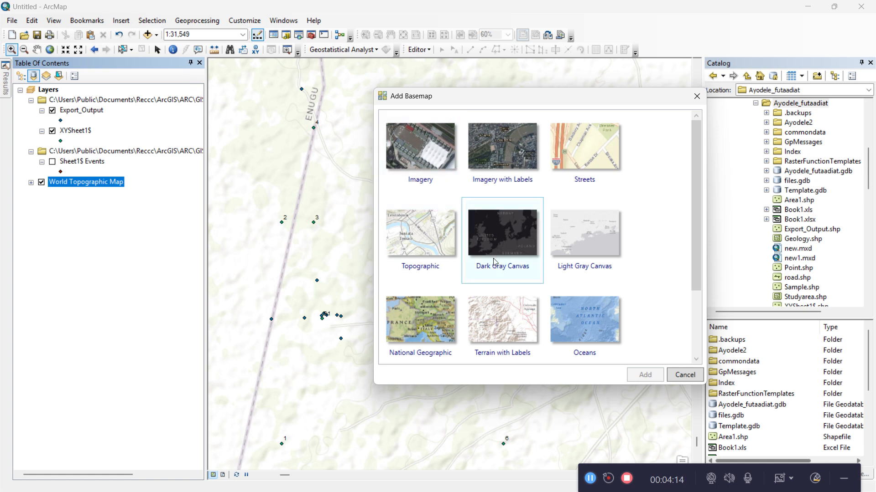
click(450, 329)
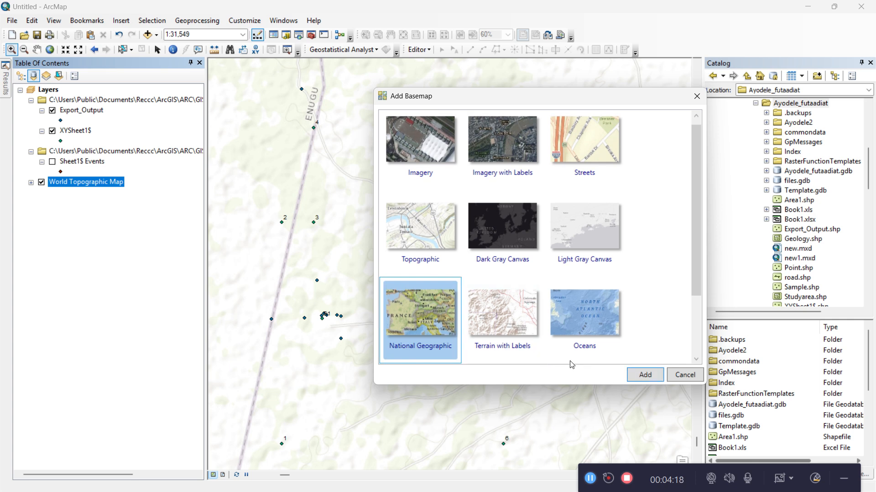
double_click(452, 328)
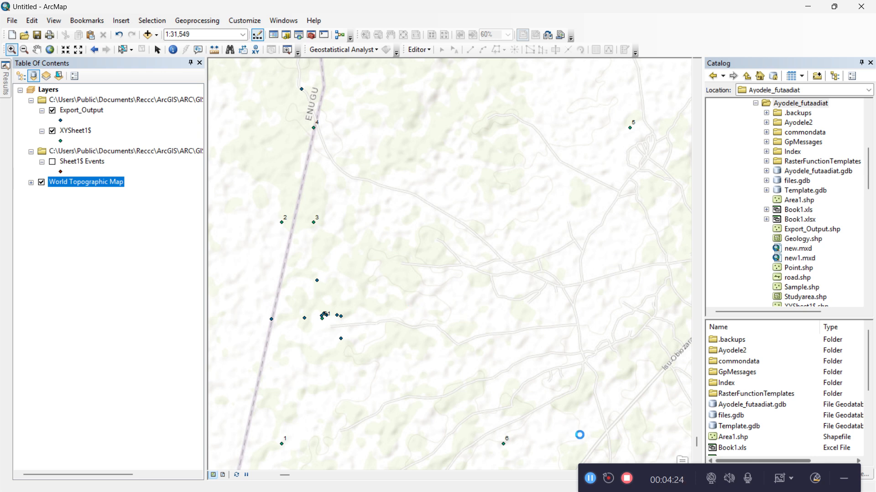
click(592, 479)
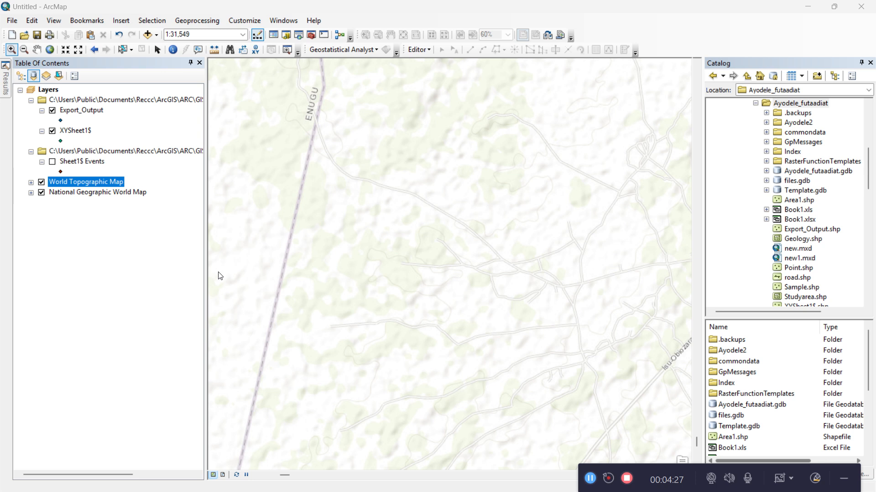
Turn off the visibility of the World Topographic Map layer and the National Geographic World Map layer
click(42, 182)
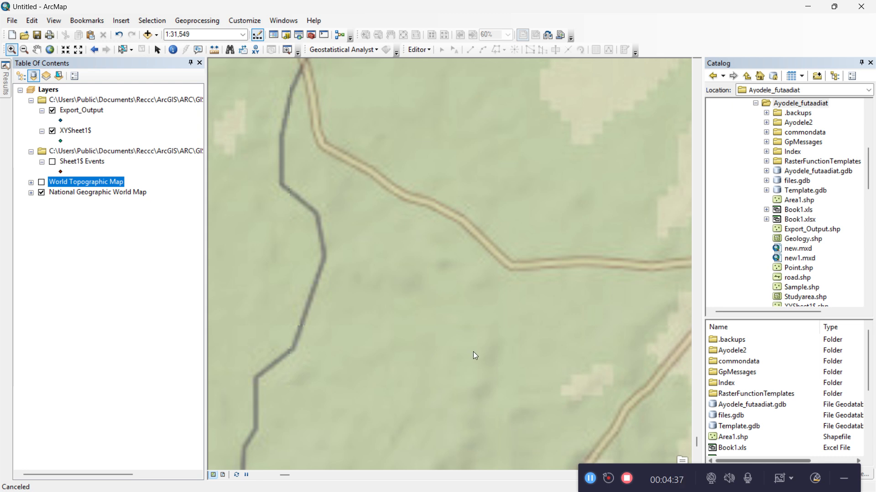
click(590, 478)
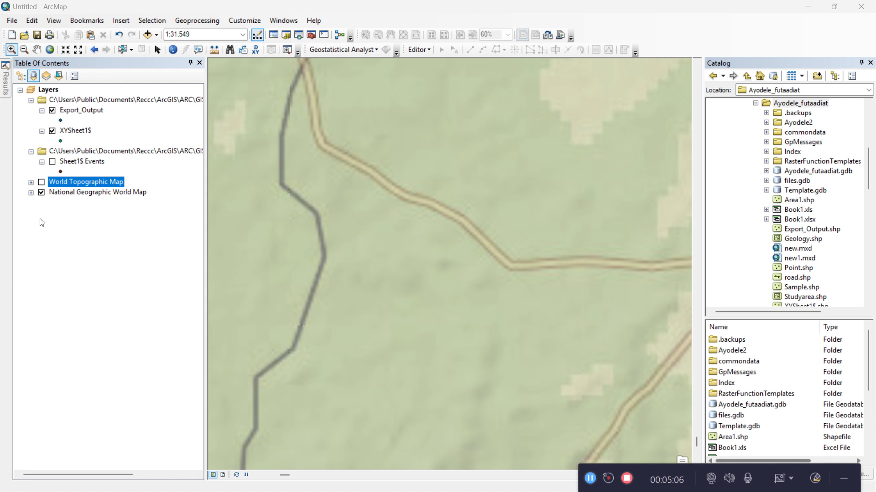
click(41, 193)
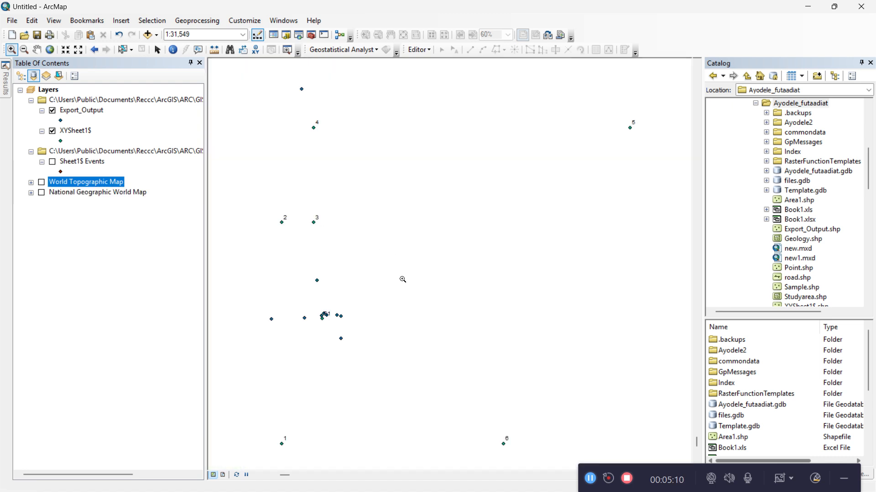
Show the World Topographic Map layer behind the points, and hide it again
click(41, 182)
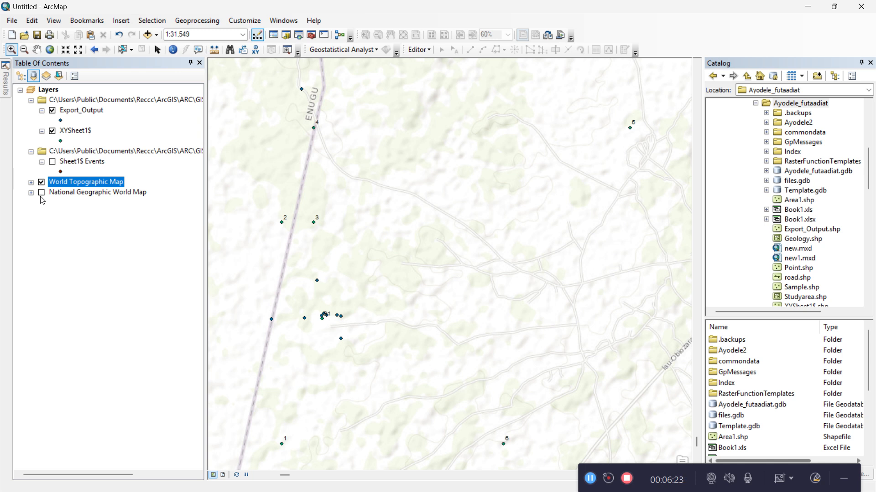
click(42, 182)
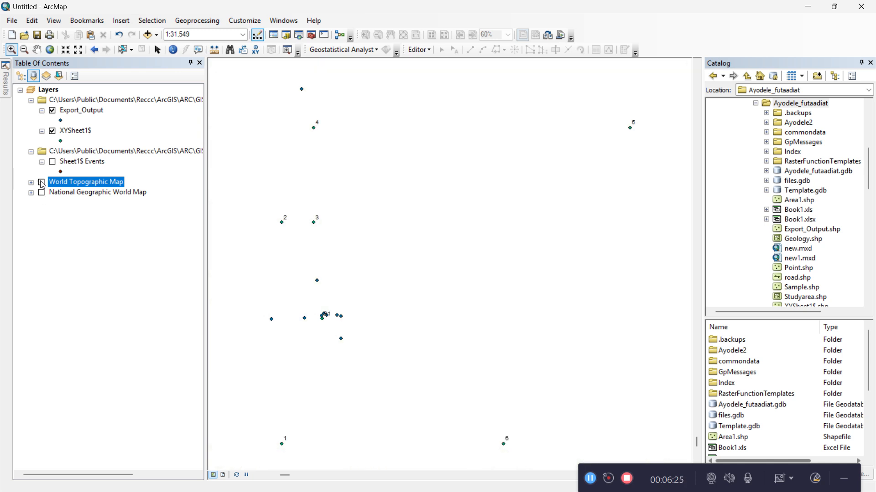
Add the Imagery with Labels basemap to the map
click(157, 35)
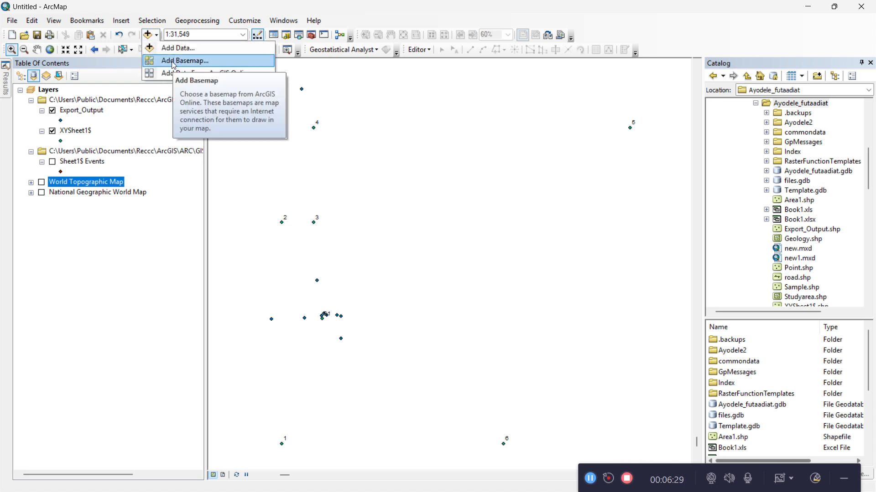
click(173, 62)
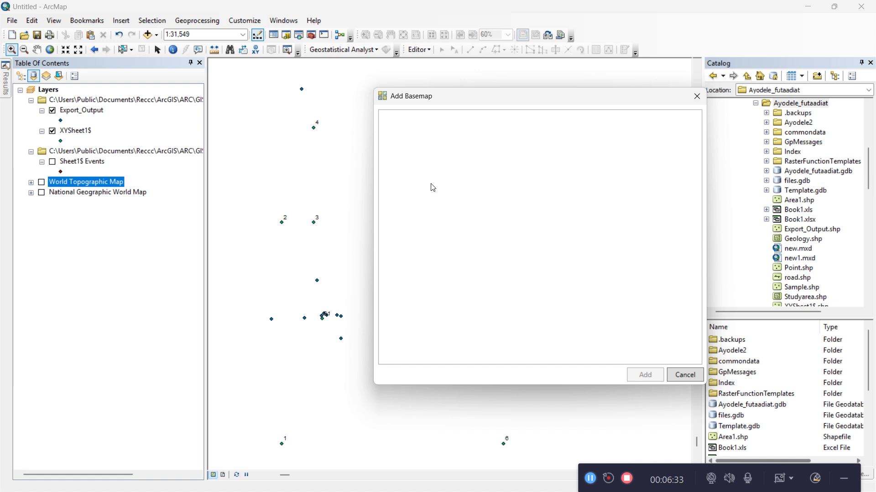
click(509, 181)
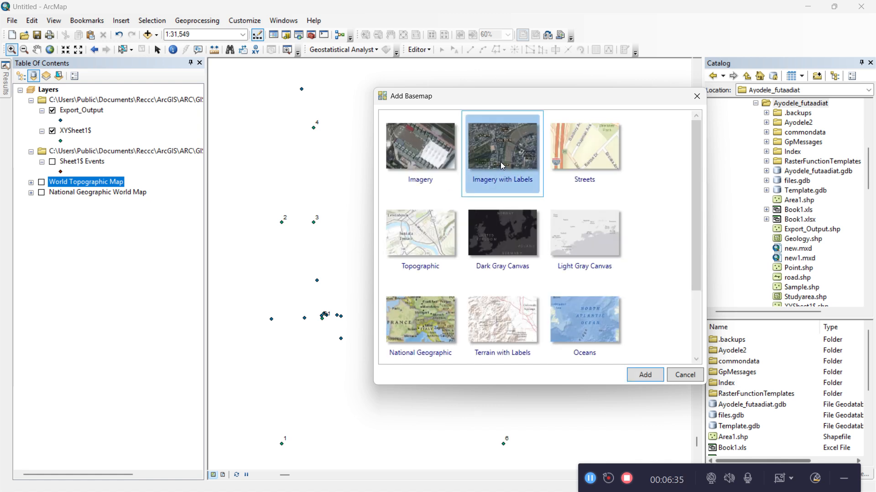
double_click(502, 163)
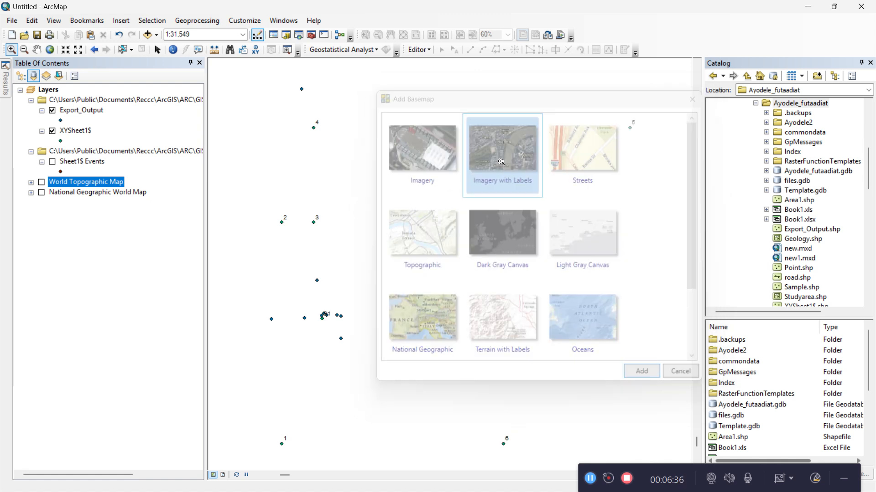